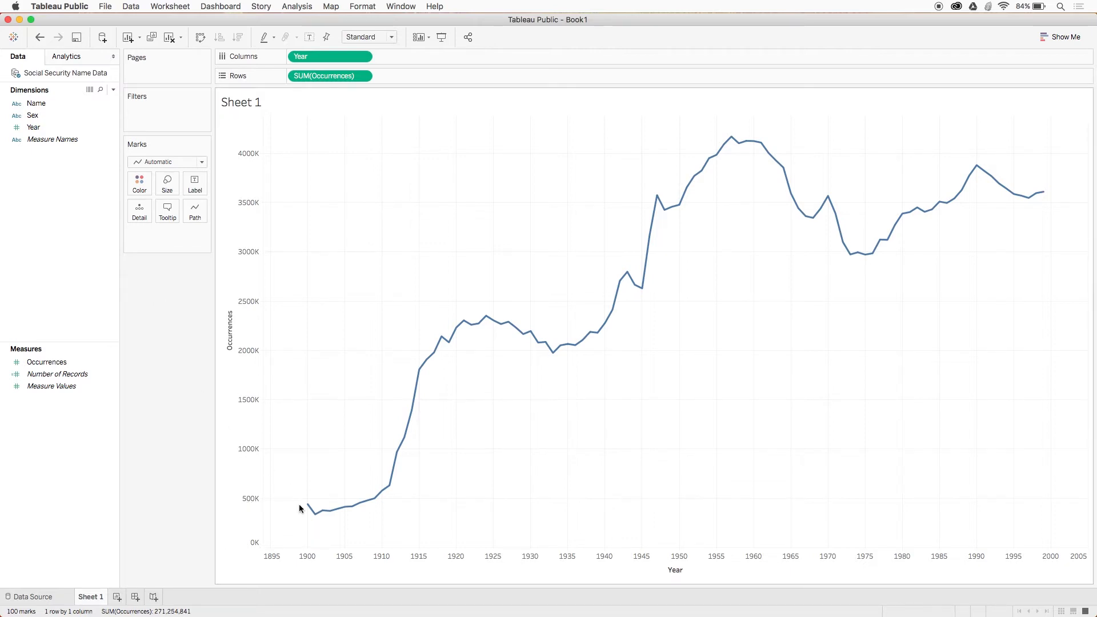
- Try the Bar mark type on the chart of occurrences by year
mouse_move(310, 514)
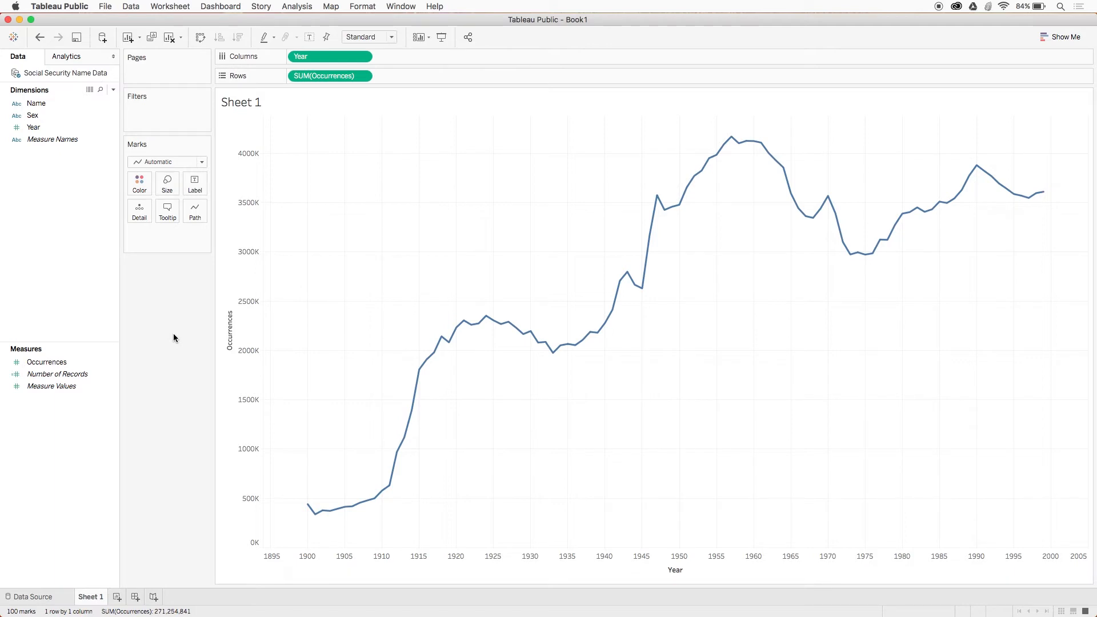
click(165, 162)
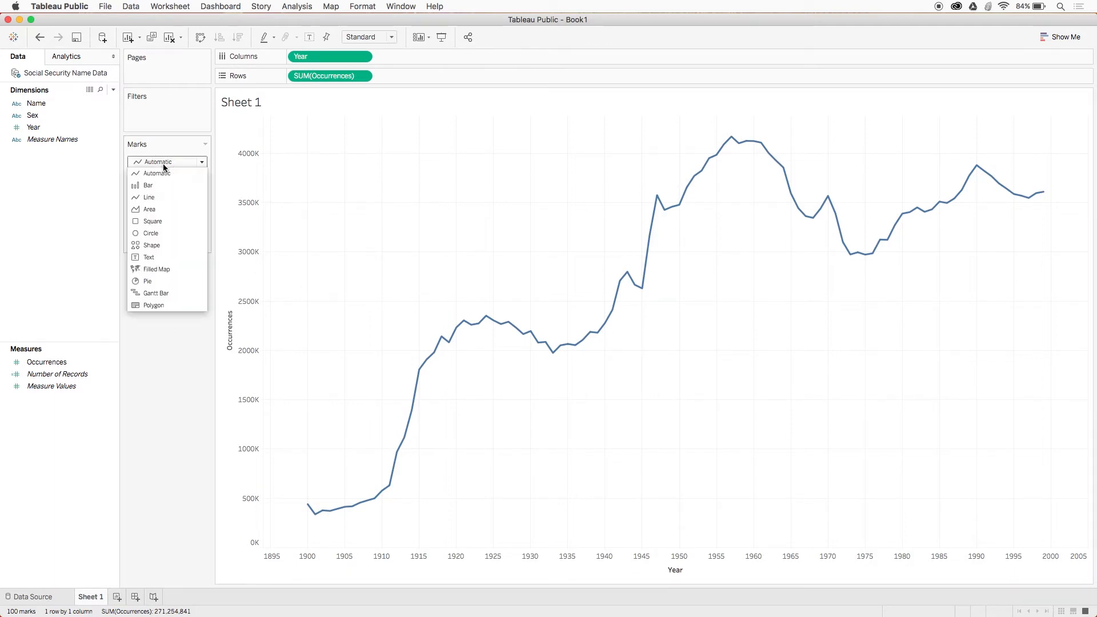
click(163, 186)
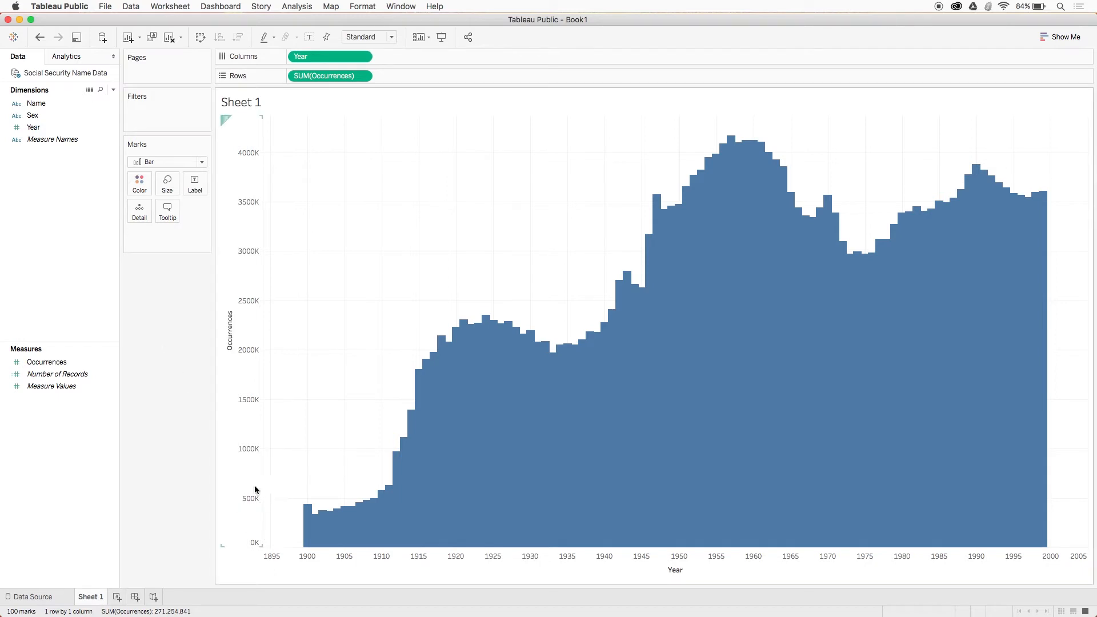
mouse_move(323, 535)
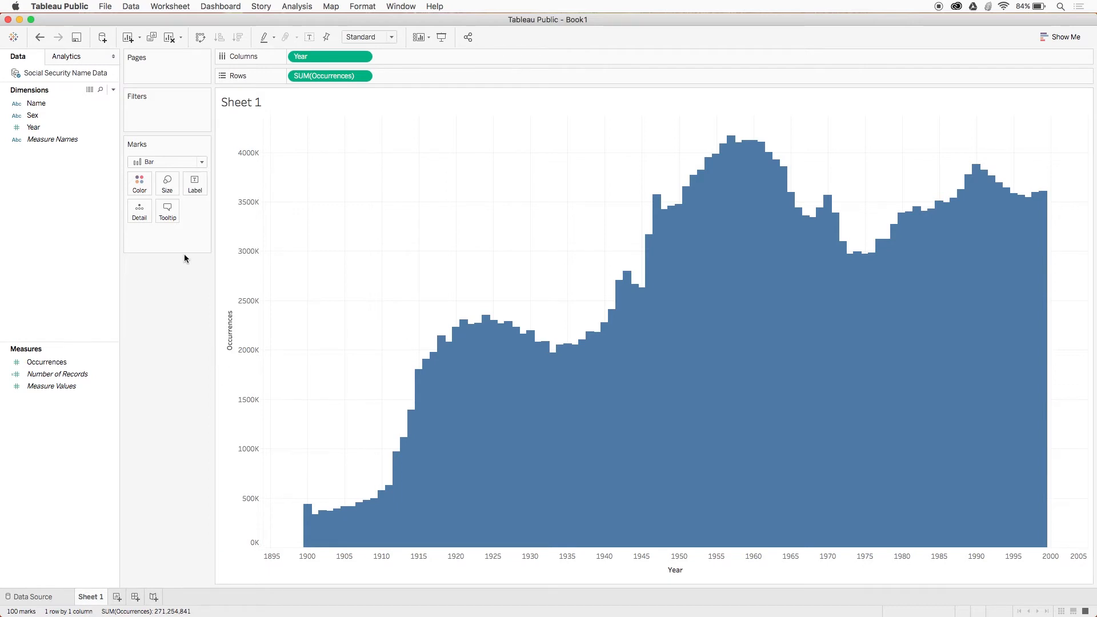
- Set the chart's mark type to Line
click(186, 162)
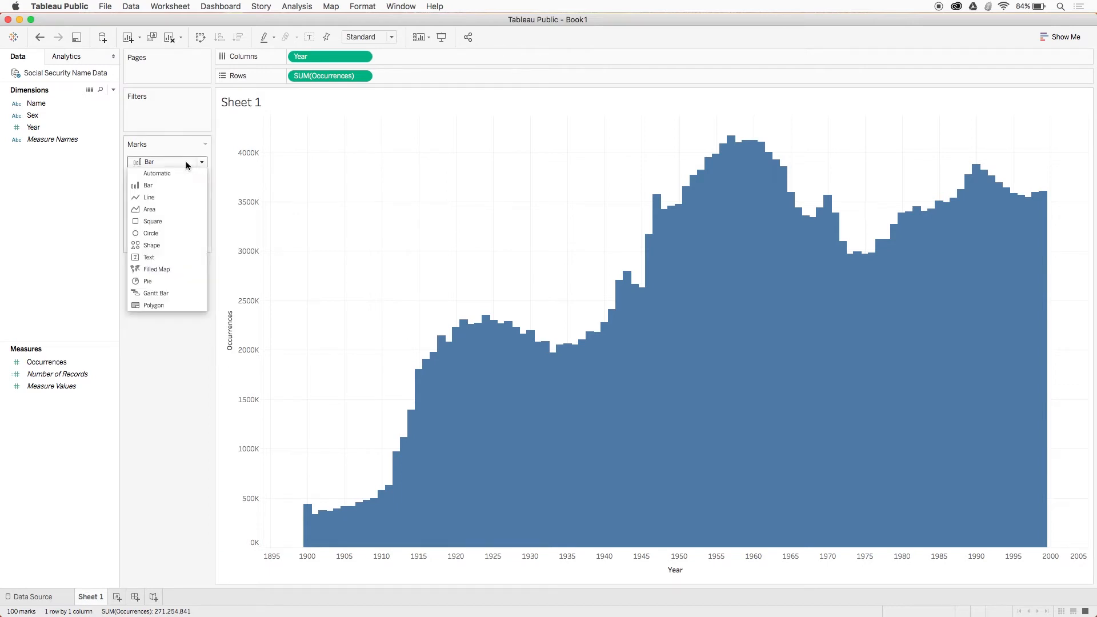
click(176, 198)
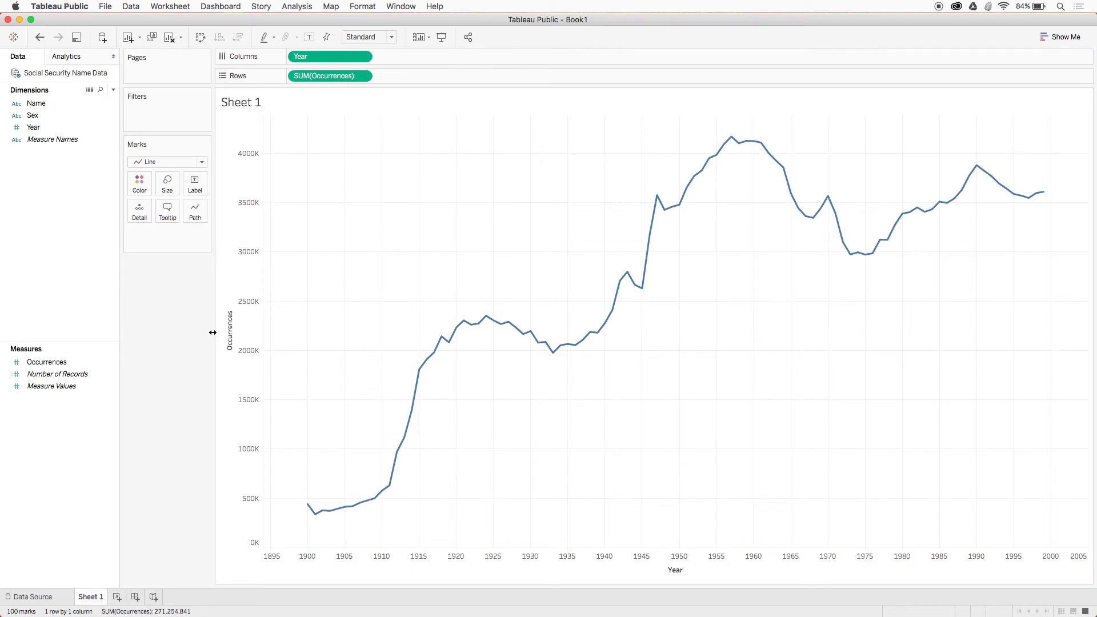
- Change the title of the Occurrences axis to "Number of U.S. Social Security Cards Issued"
double_click(229, 341)
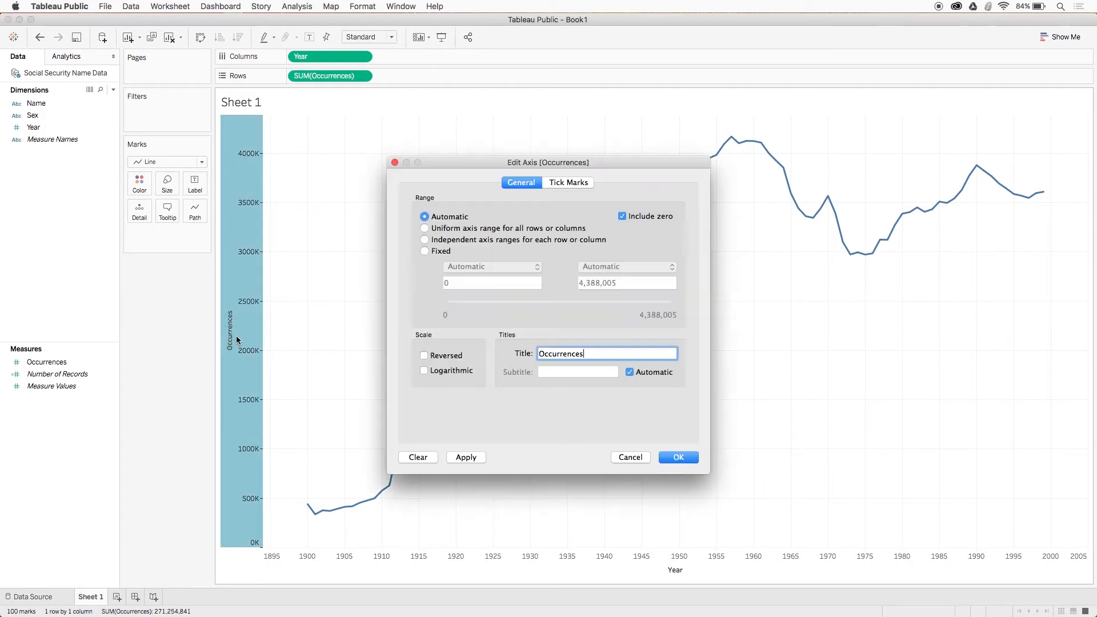
drag(586, 353, 528, 357)
key(BackSpace)
text(Number of U.S. Social Security Cards Issued)
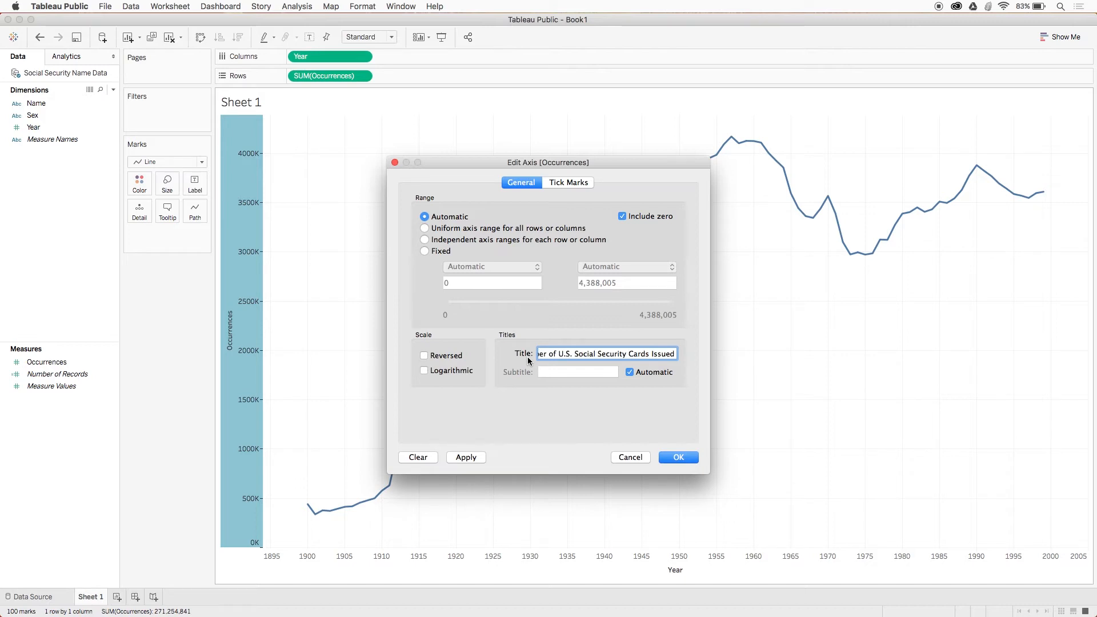
click(679, 457)
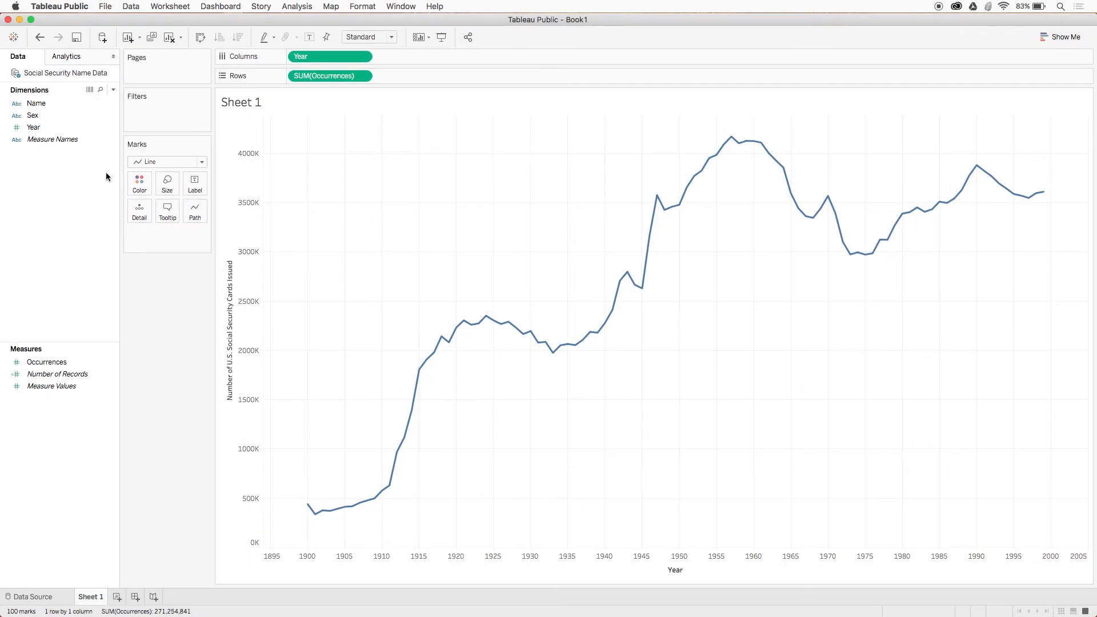
- Add the Name dimension as detail on the line marks with all members, and show a filter for Name
drag(70, 105, 137, 220)
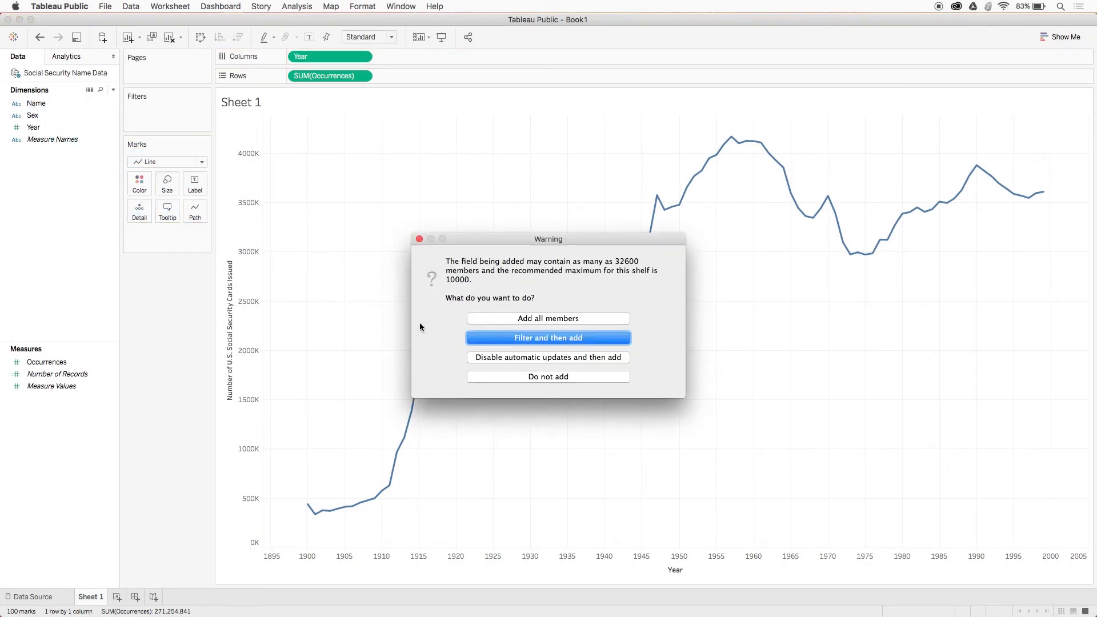
click(486, 319)
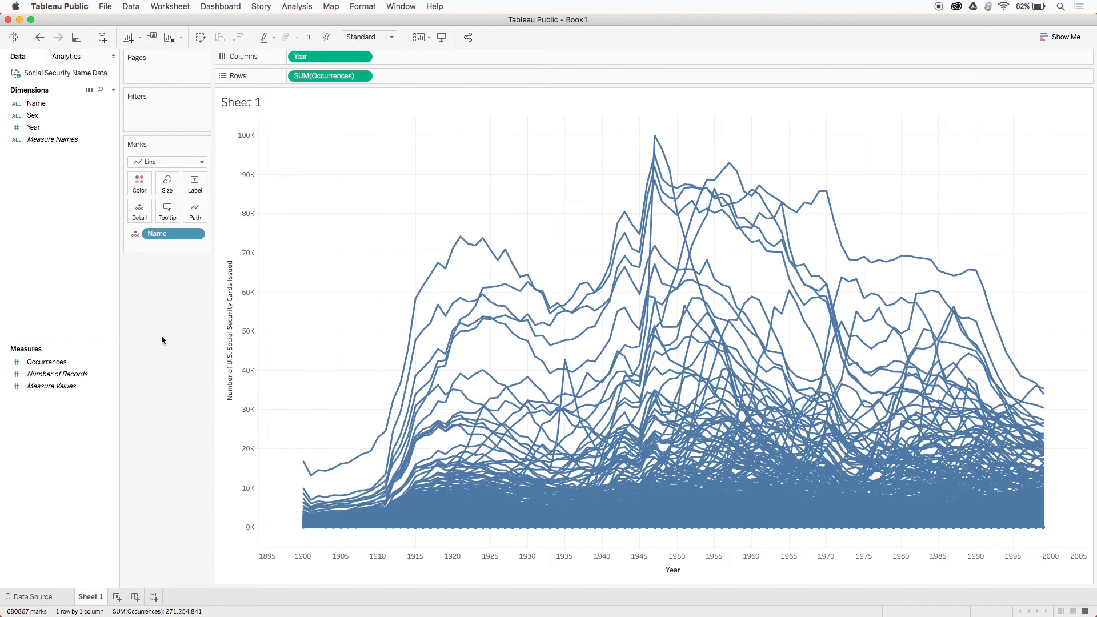
click(197, 236)
click(193, 265)
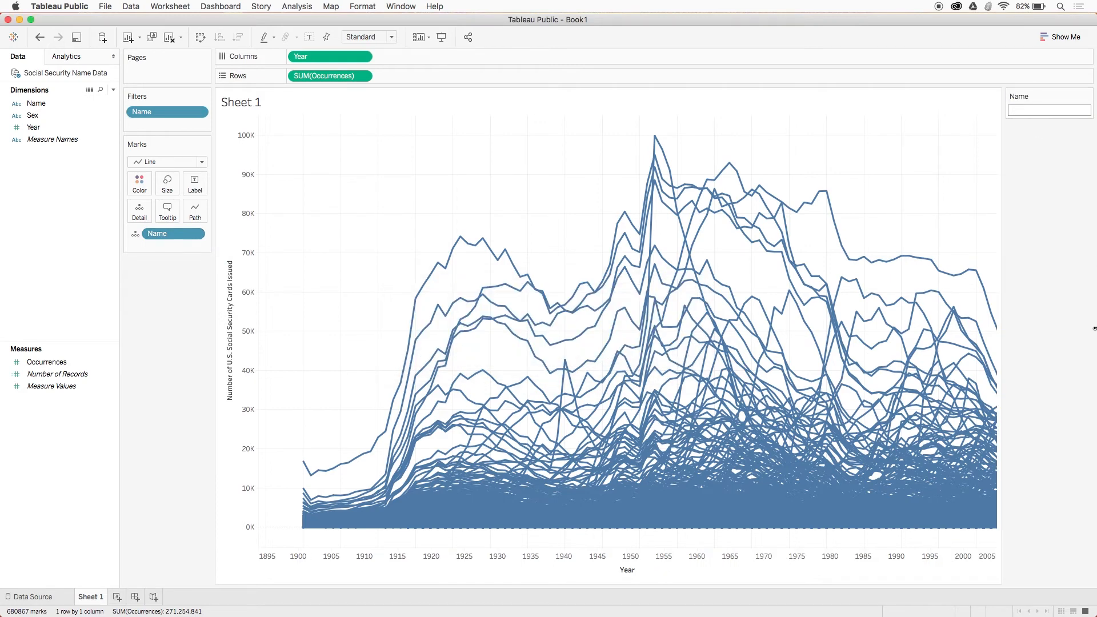
- Filter the chart to the names Beverly, Emma, Erin, Gretchen and Sally
text(Gretchen)
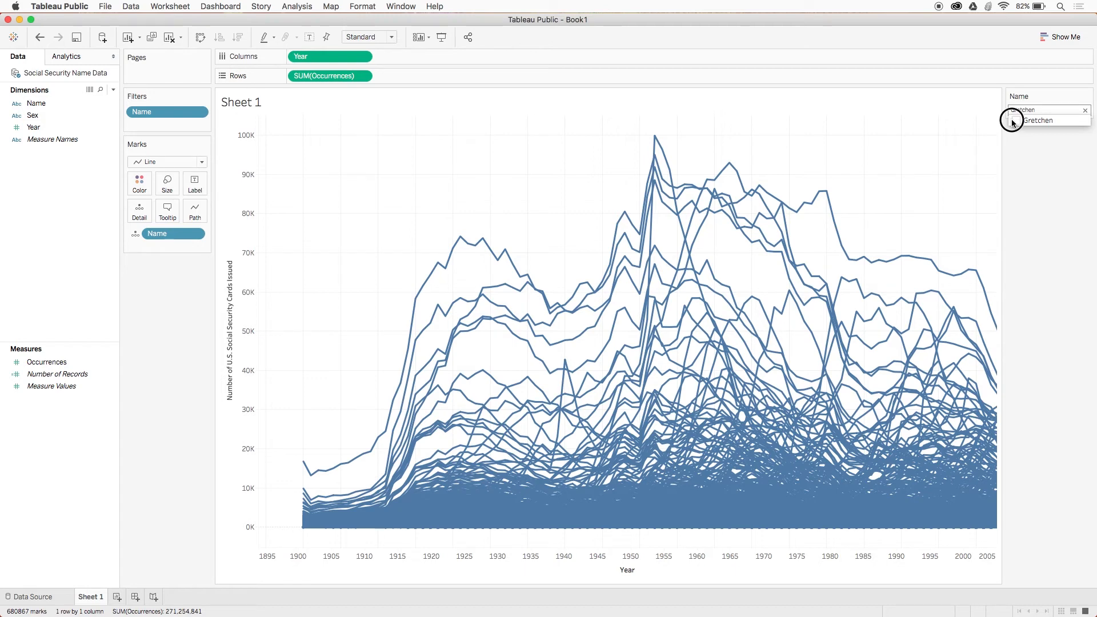
click(1013, 120)
text(Emma)
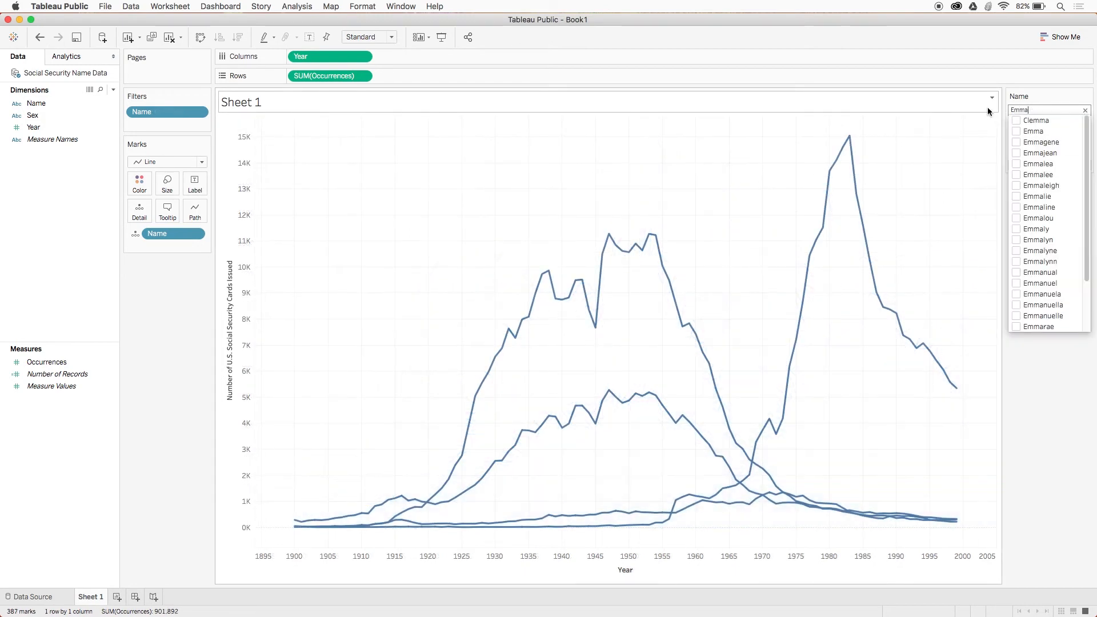
click(1017, 130)
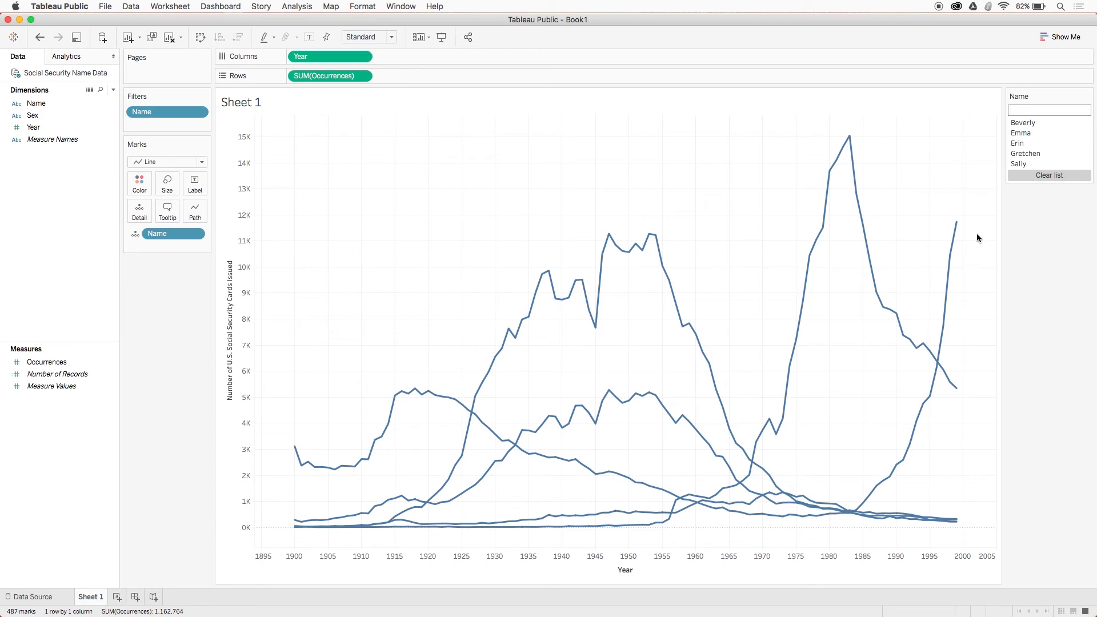
- Color the lines by Name and assign the Purple-Pink-Gray palette to them
mouse_move(173, 235)
mouse_down()
mouse_move(154, 231)
mouse_move(141, 192)
mouse_up()
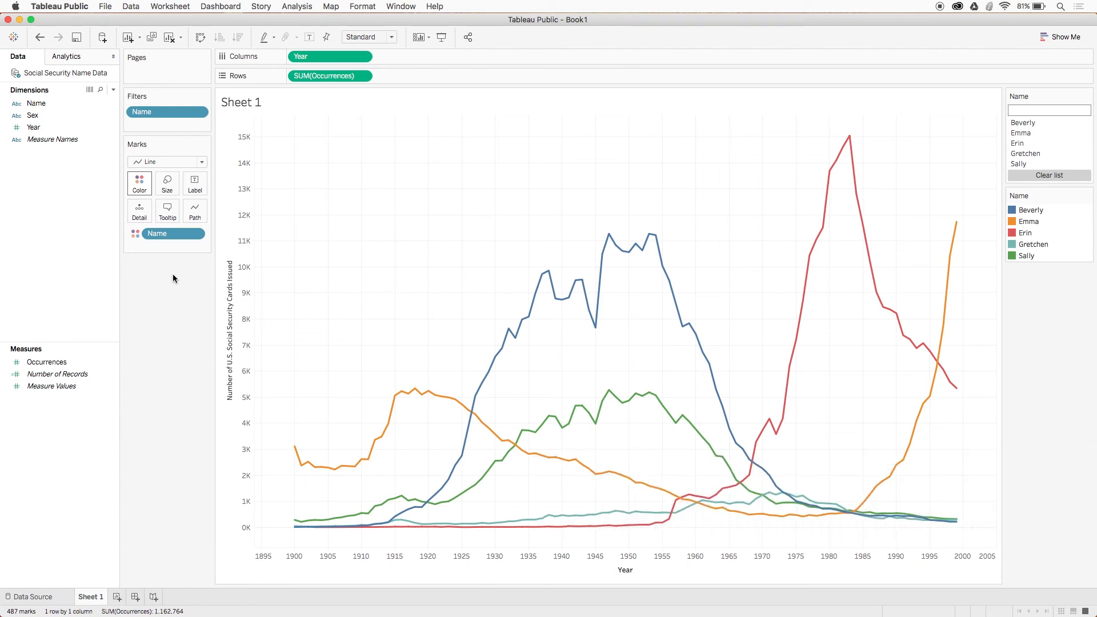
click(140, 185)
click(157, 222)
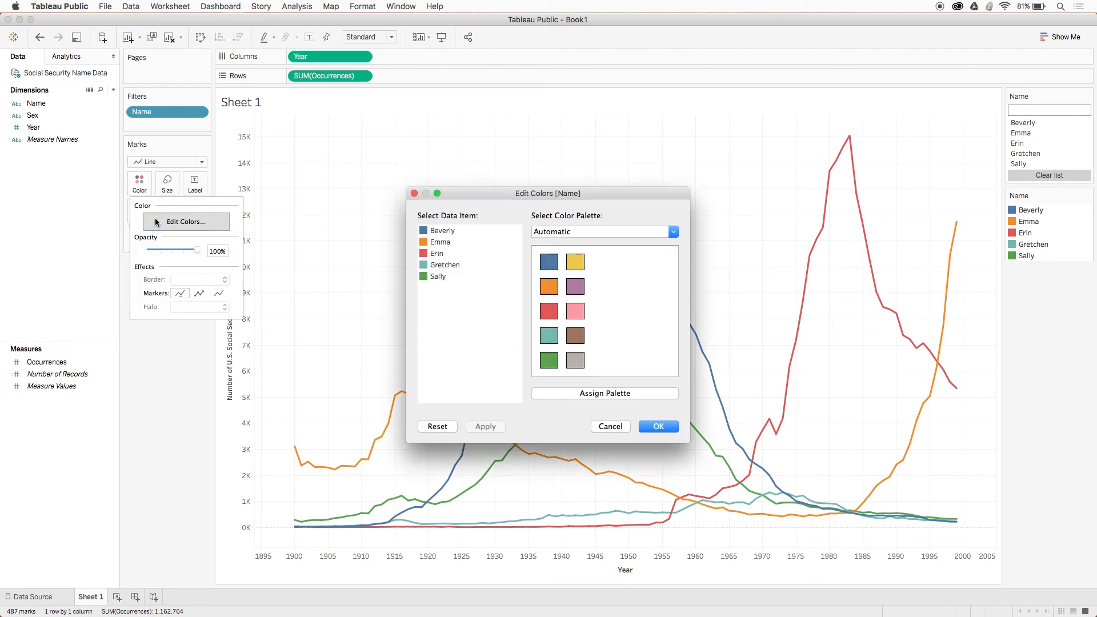
click(614, 232)
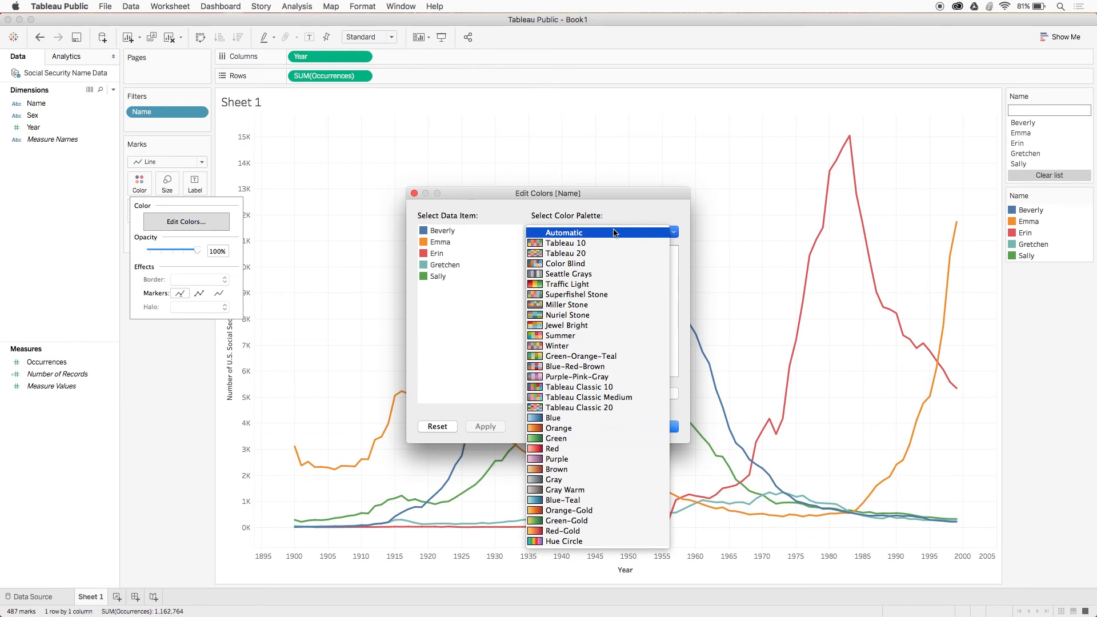
click(616, 377)
click(615, 391)
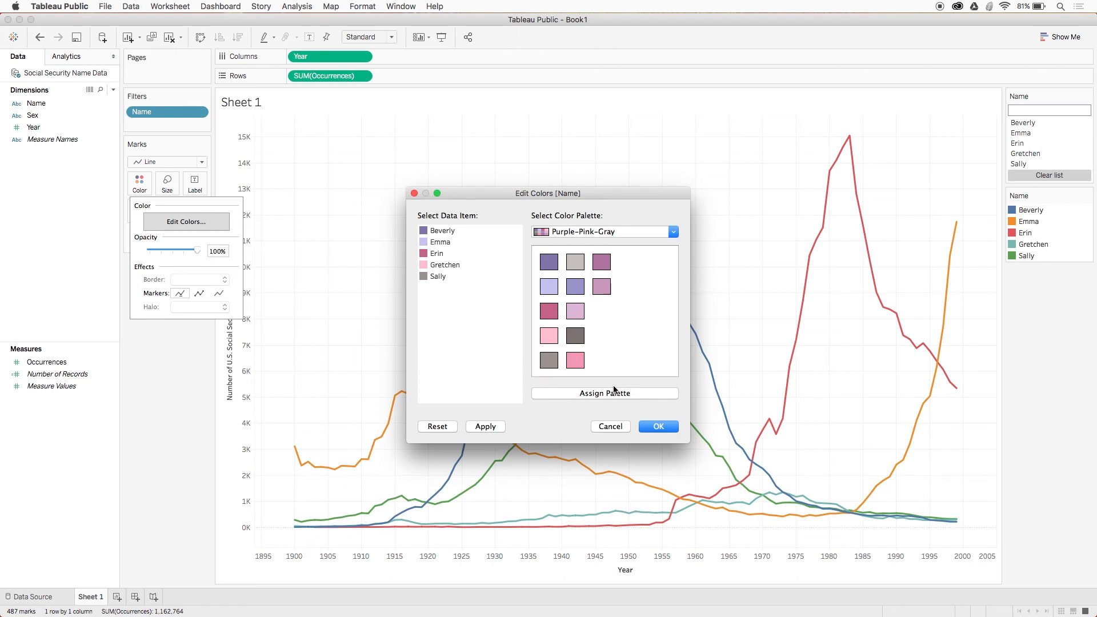
click(652, 426)
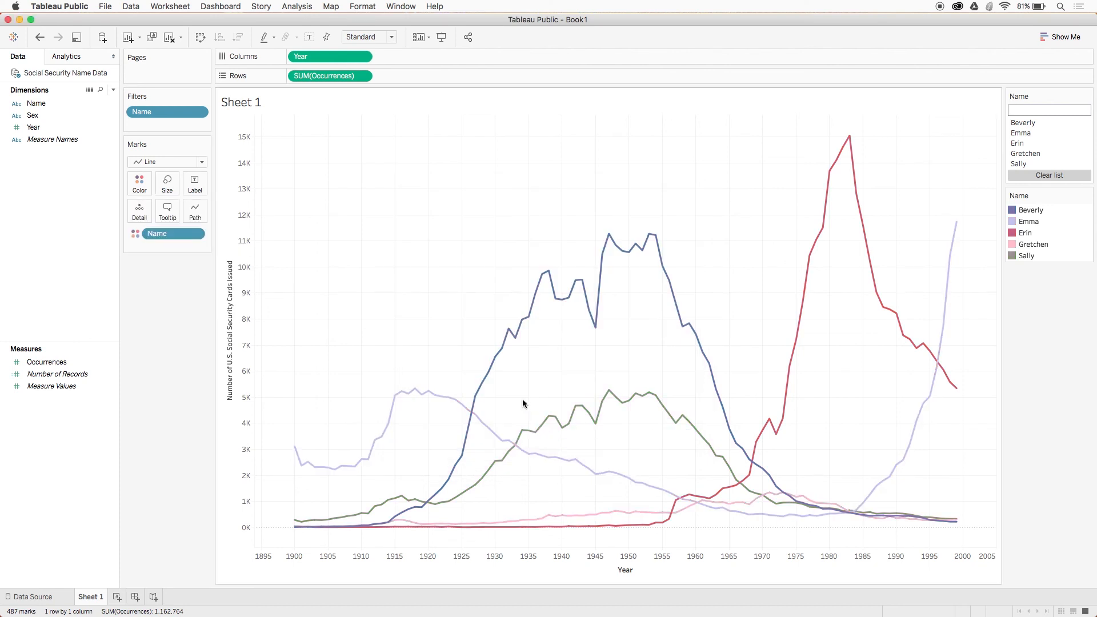
- Format all of the chart's tooltip text as size 18 in black
mouse_move(509, 338)
click(163, 211)
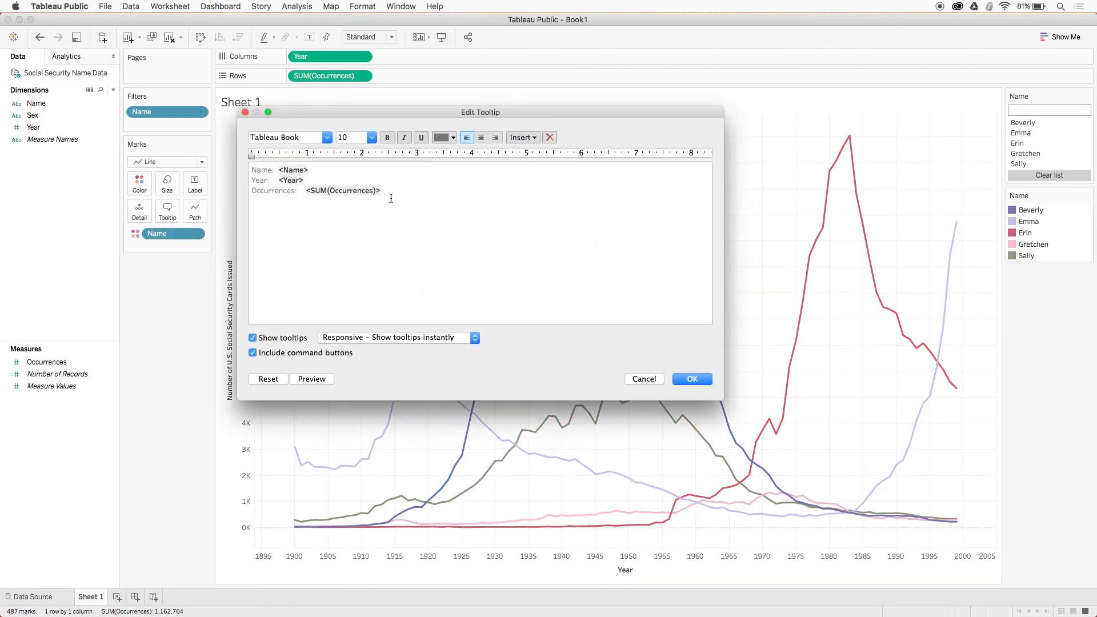
drag(389, 195, 220, 143)
click(370, 137)
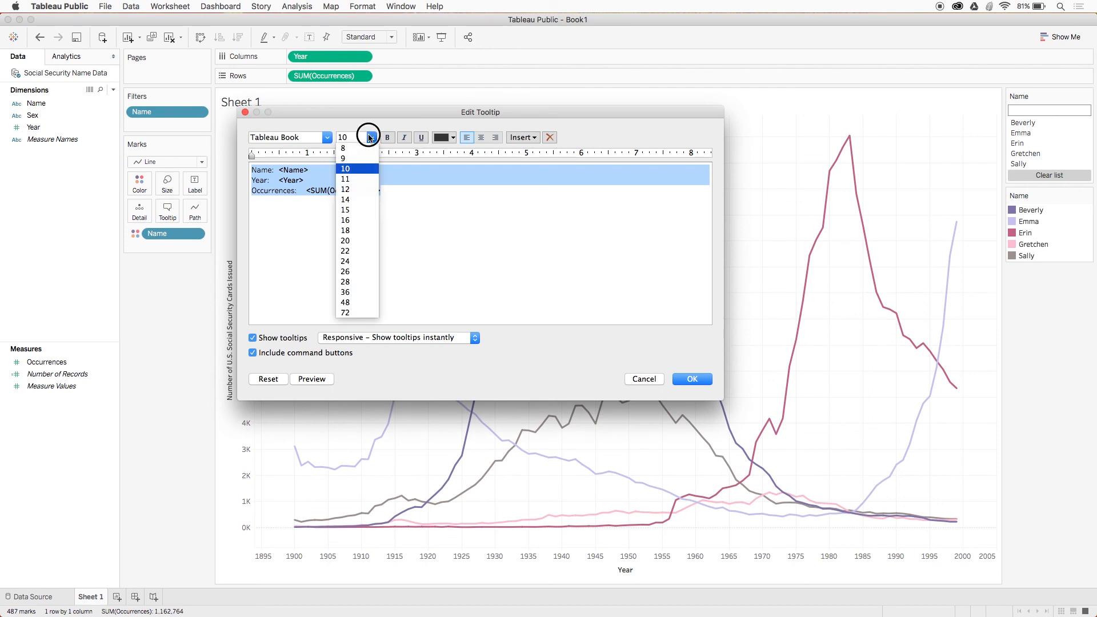
click(354, 231)
click(436, 139)
click(438, 148)
click(427, 171)
- Remove the Name, Year and Occurrences labels from the tooltip, keeping only the inserted fields
drag(307, 180, 249, 196)
key(BackSpace)
key(BackSpace)
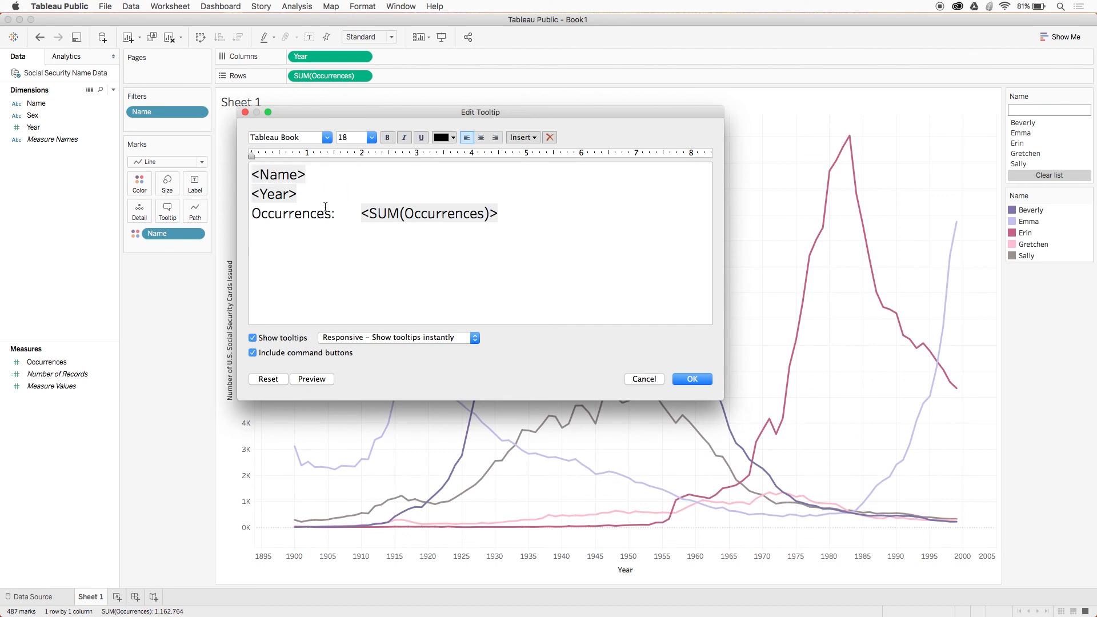
drag(359, 214, 251, 214)
key(BackSpace)
- Place the SUM(Occurrences) field on the same tooltip line as Year, separated by " | "
drag(391, 214, 252, 214)
key(ctrl+x)
key(BackSpace)
text(|)
key(ctrl+v)
- Make the Name field in the tooltip bold at size 24 and apply the tooltip changes
drag(307, 174, 234, 176)
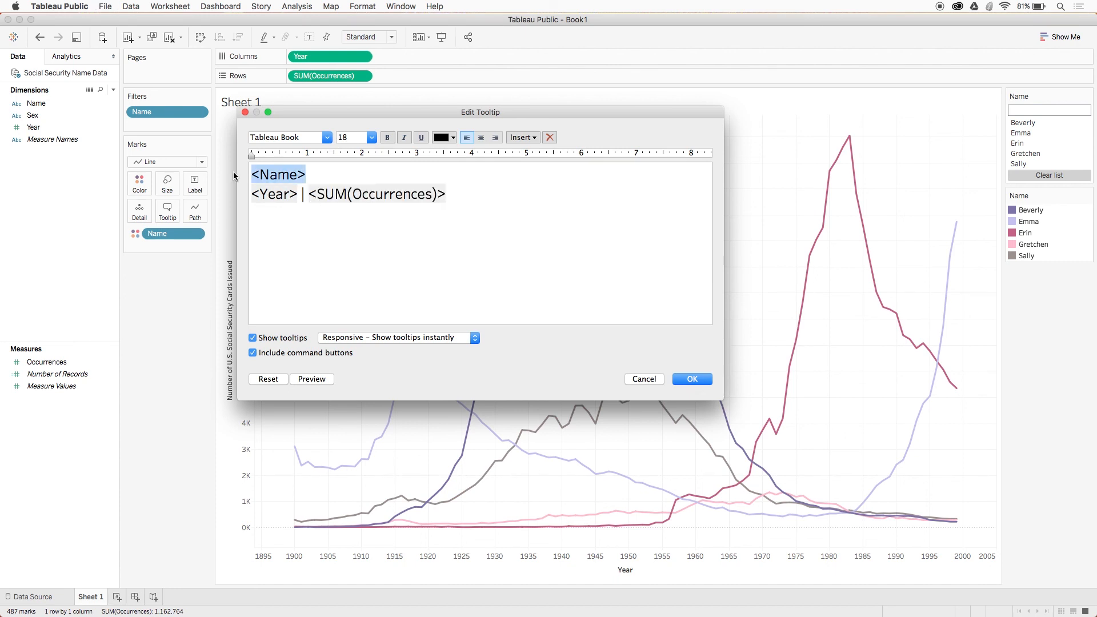
click(372, 137)
click(354, 263)
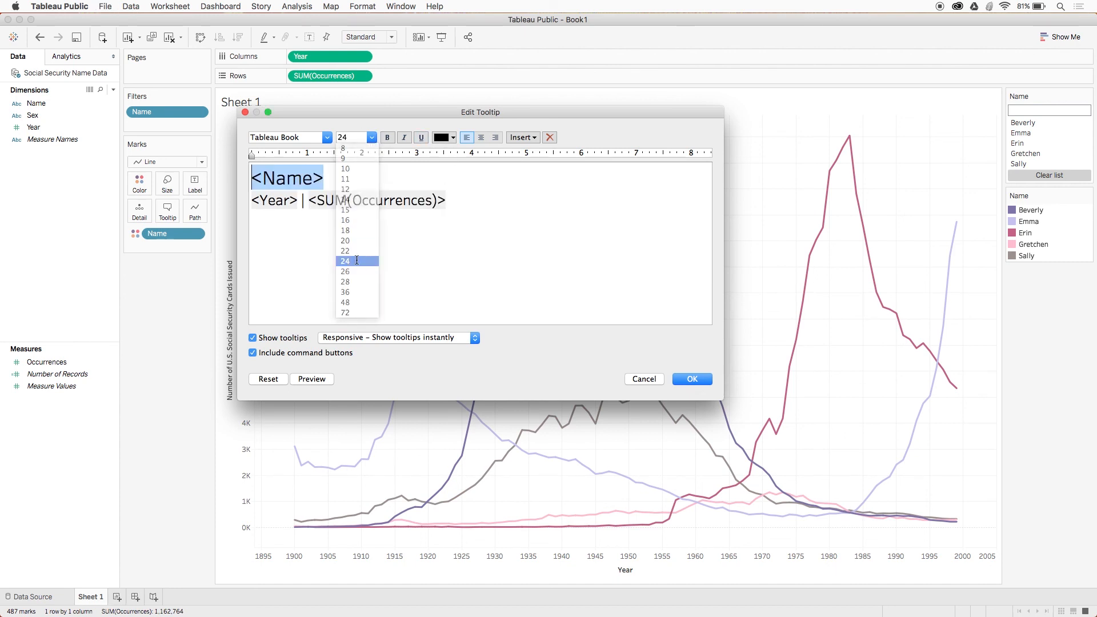
click(388, 137)
click(607, 292)
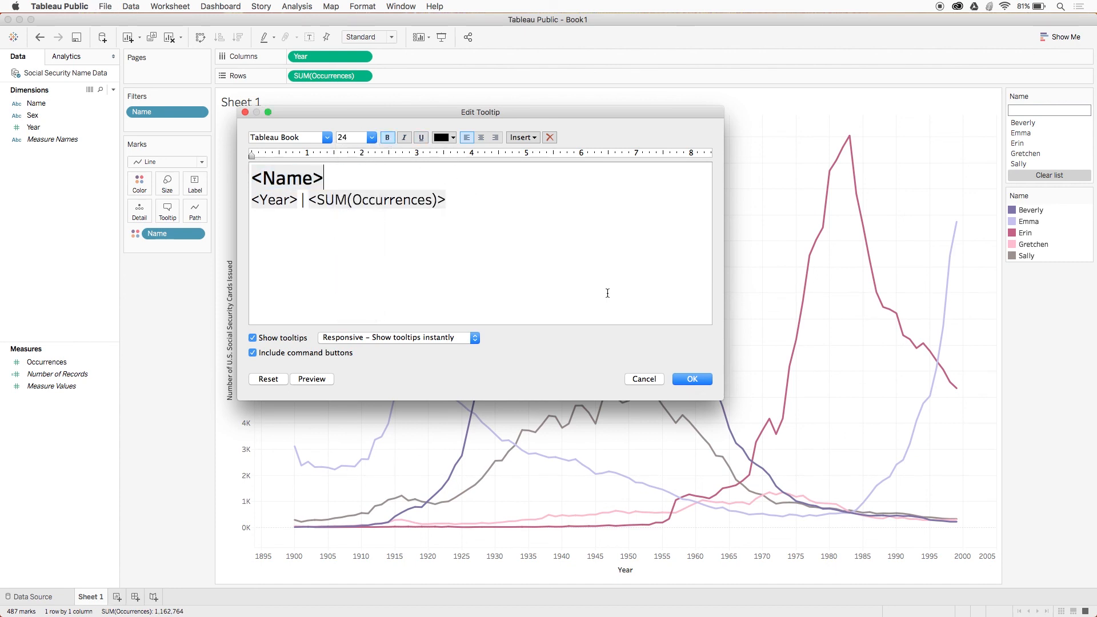
click(690, 378)
mouse_move(594, 332)
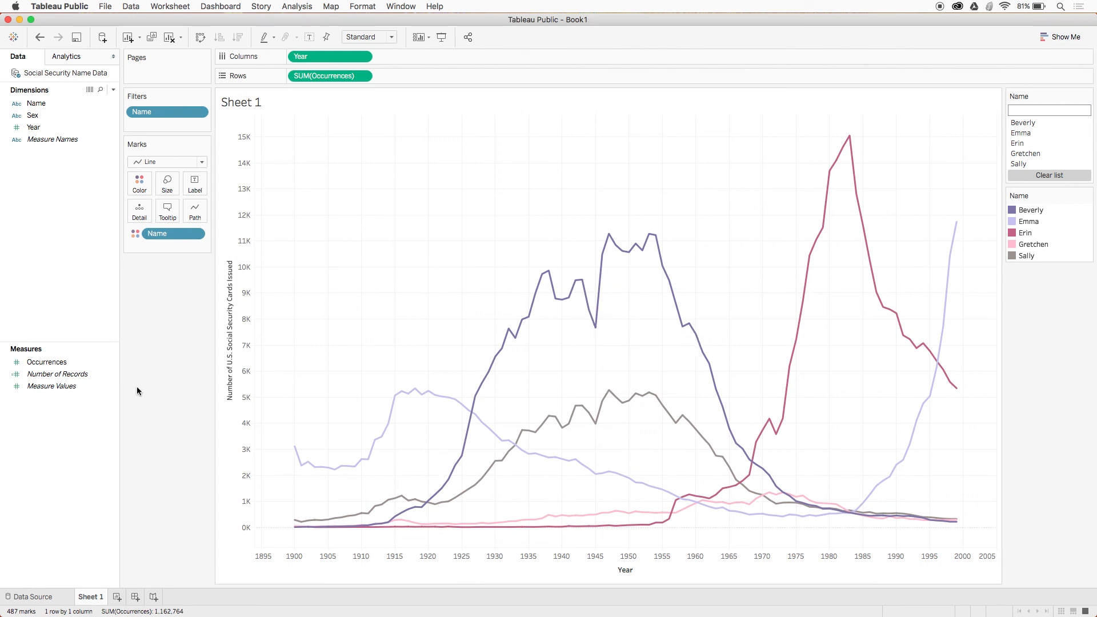
- Rename Sheet 1 as "Line Chart"
double_click(82, 598)
text(Line Chart)
key(Return)
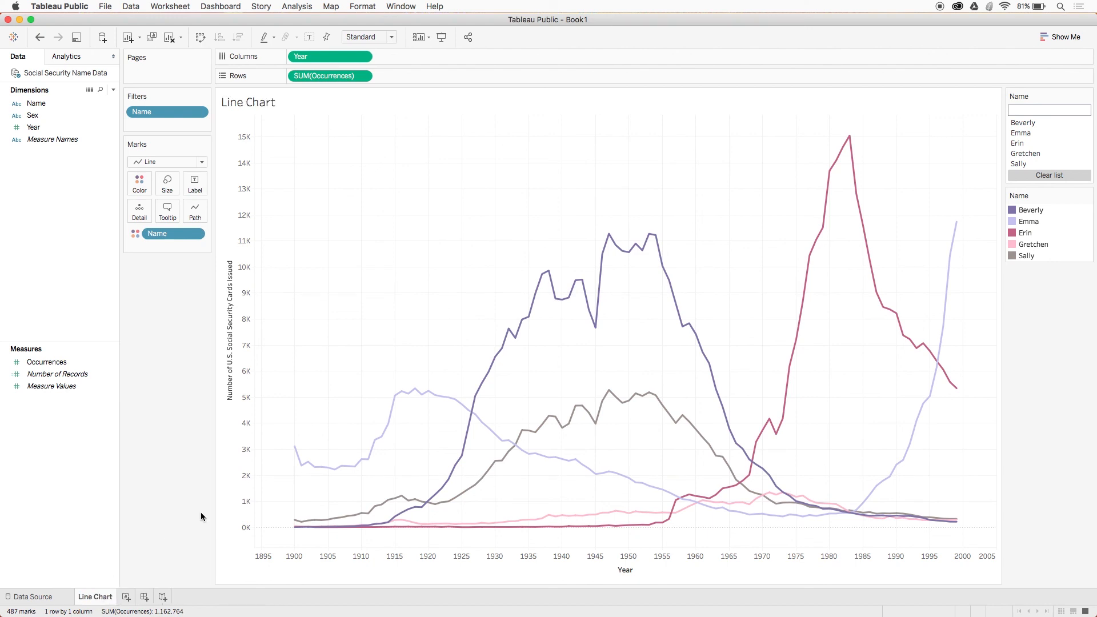